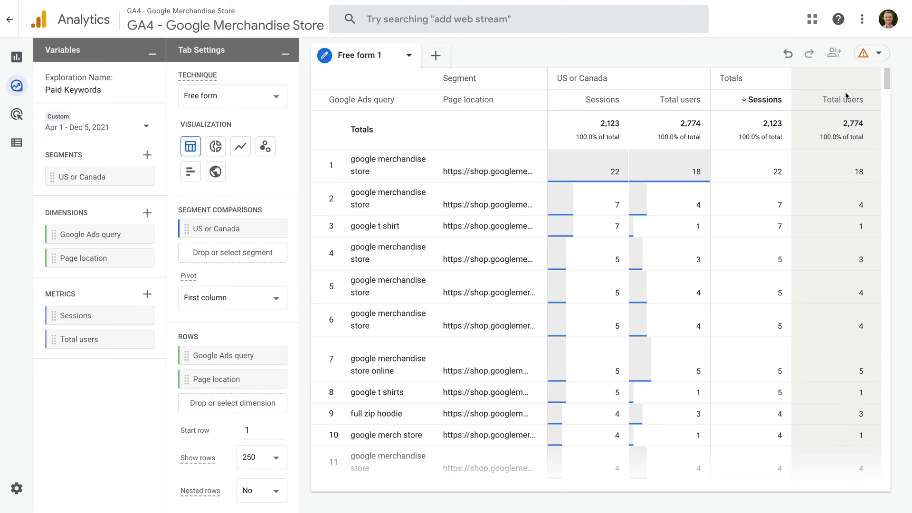
- Check the sampling details on the Paid Keywords exploration's warning icon
left_click(871, 59)
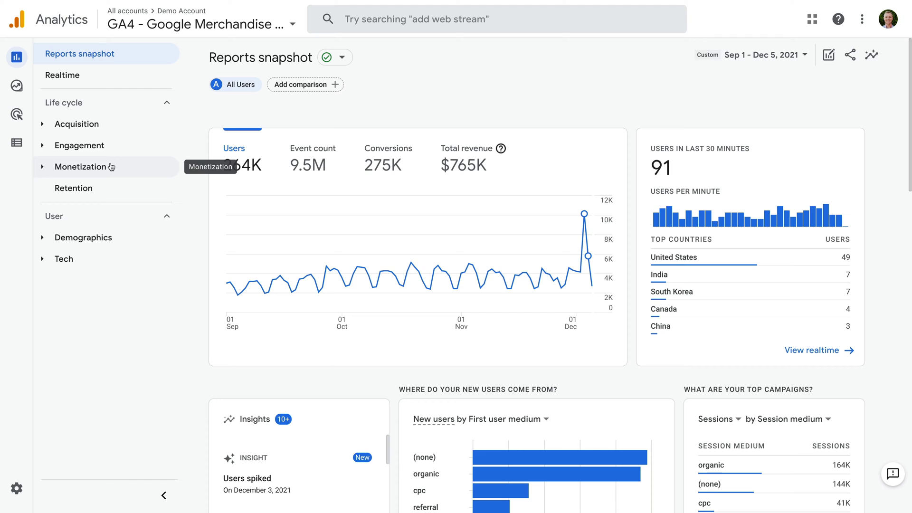
- Open Engagement > Pages and screens with the range set to this year, Jan 1 – Dec 5, 2021
left_click(113, 150)
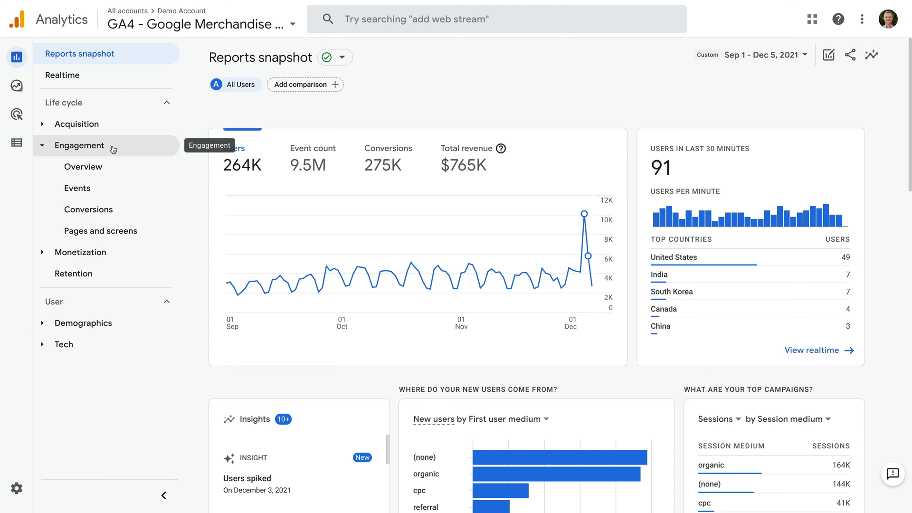
left_click(142, 234)
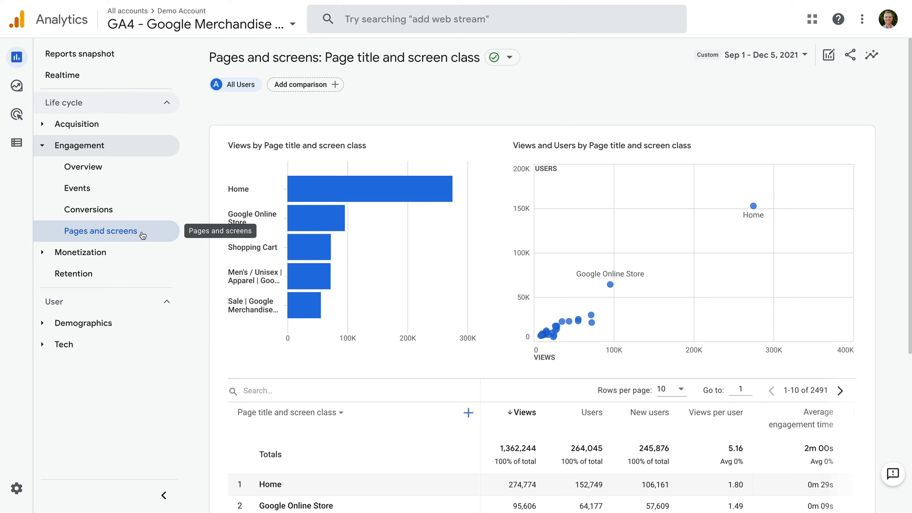
left_click(759, 55)
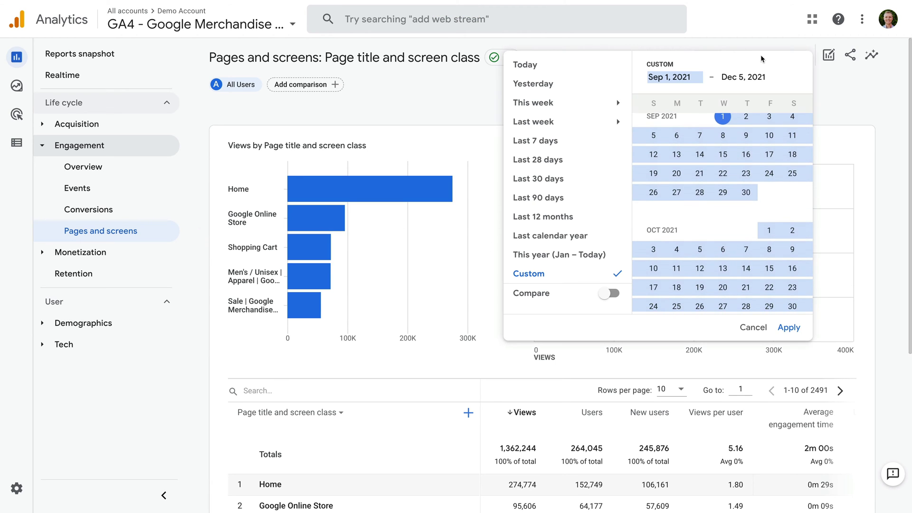
left_click(584, 254)
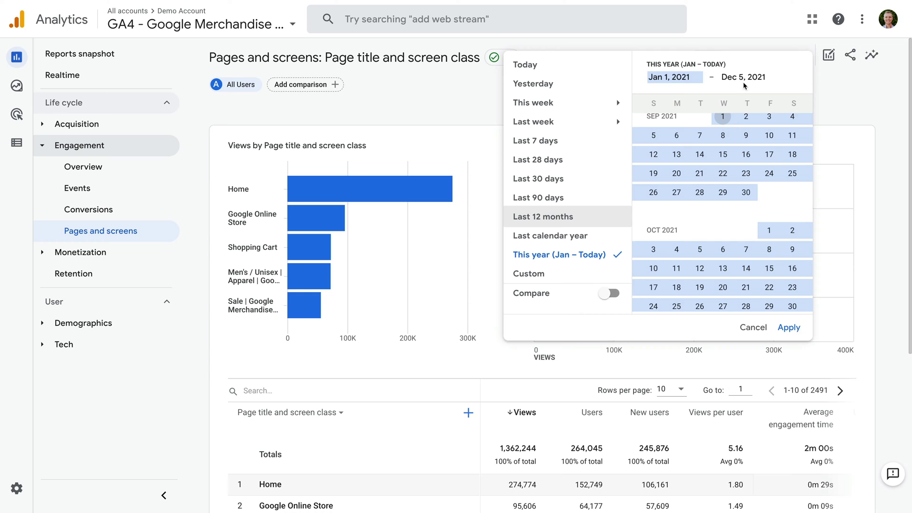
scroll(788, 301, "up", 1)
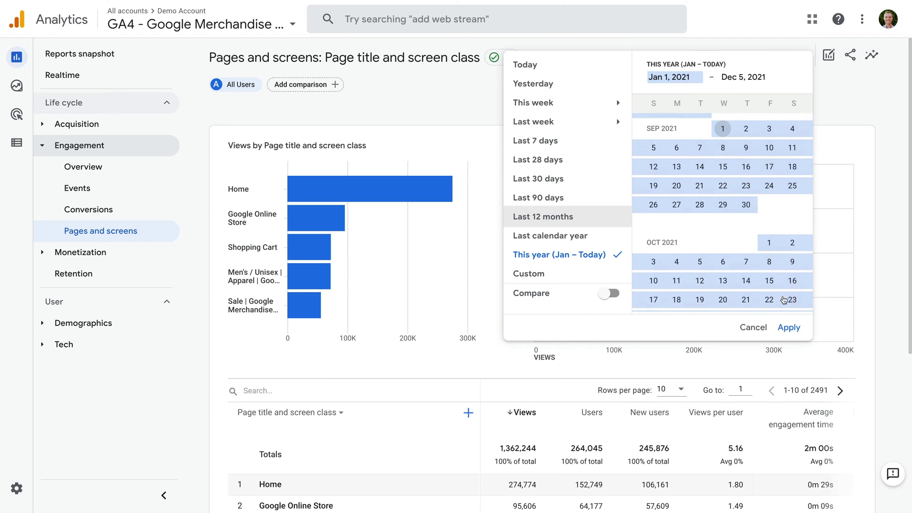
left_click(789, 327)
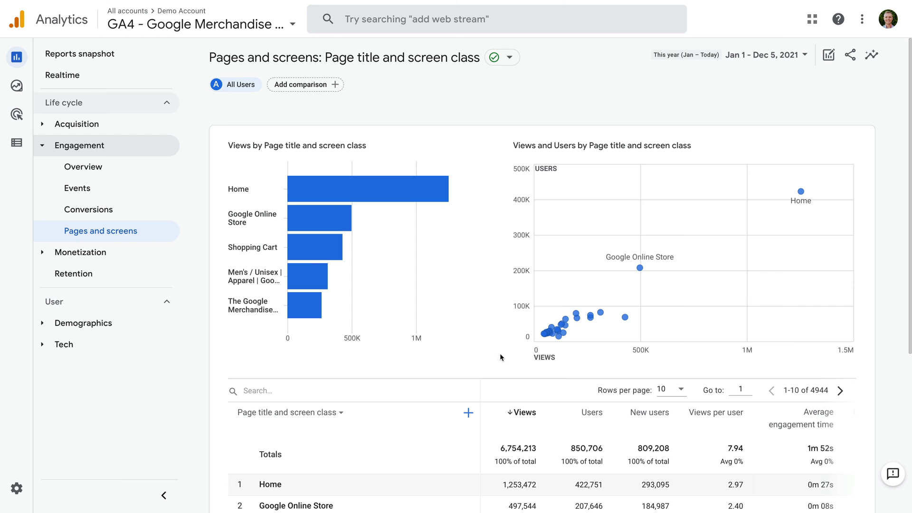
- Add Session Acquisition > Session campaign as a second dimension of the Pages and screens table
scroll(499, 353, "down", 3)
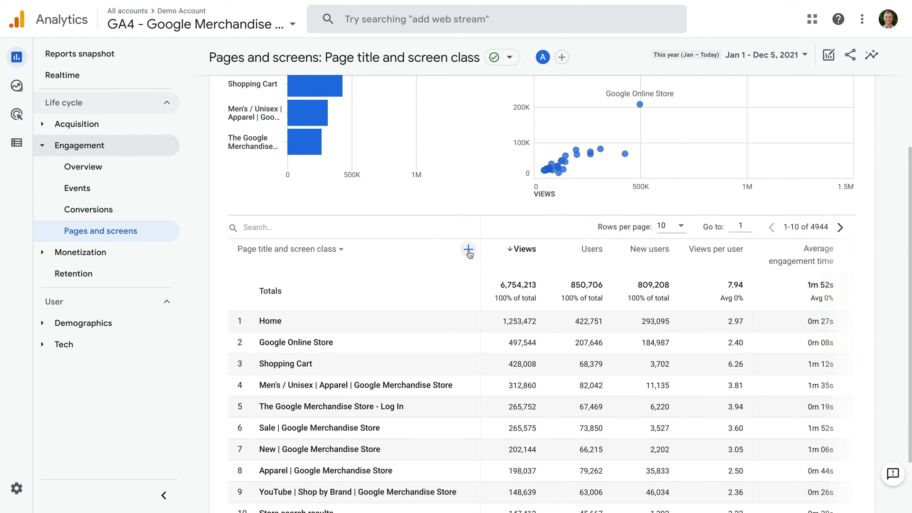
left_click(469, 249)
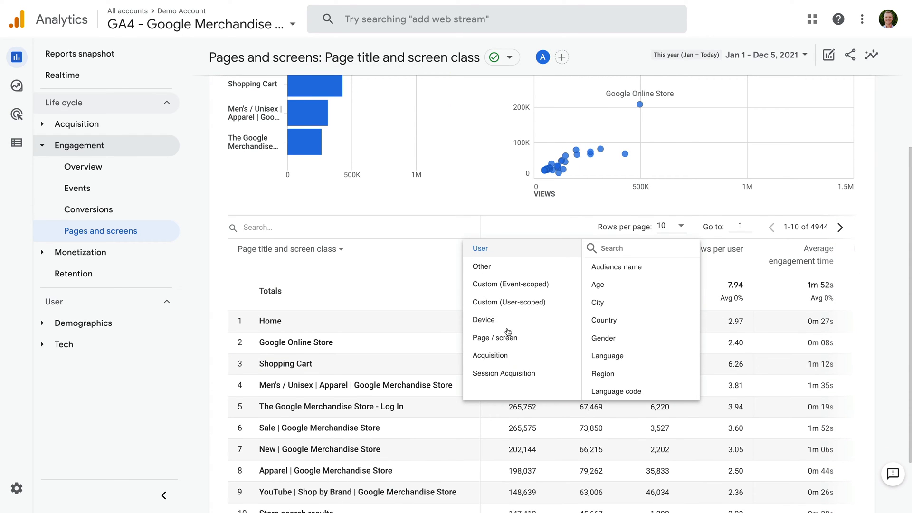
left_click(521, 375)
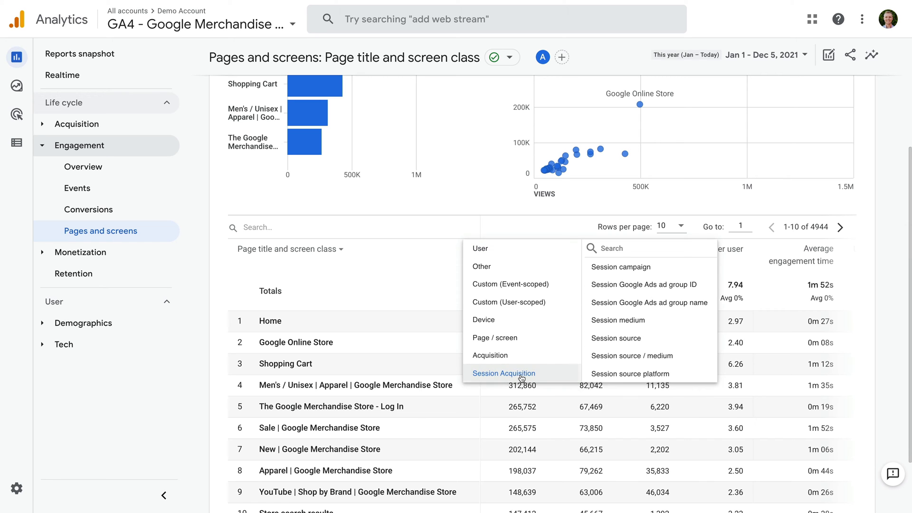
left_click(626, 267)
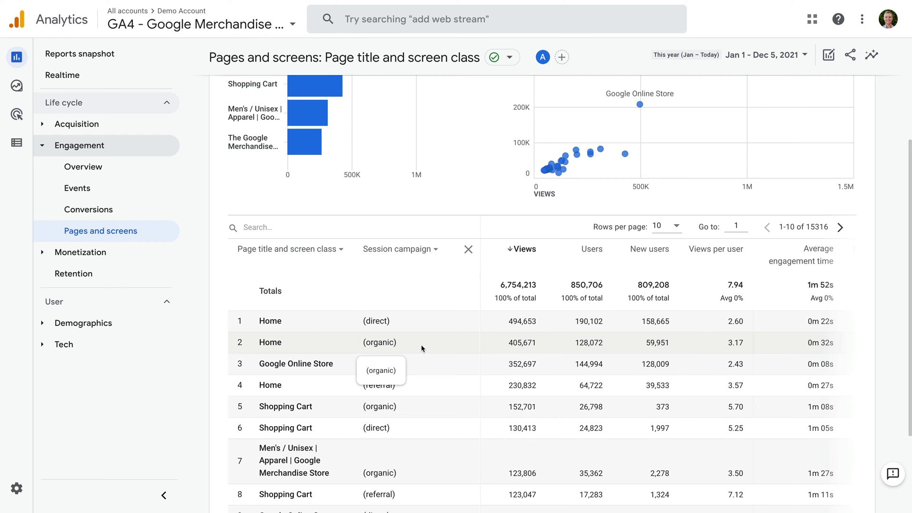
scroll(421, 344, "up", 3)
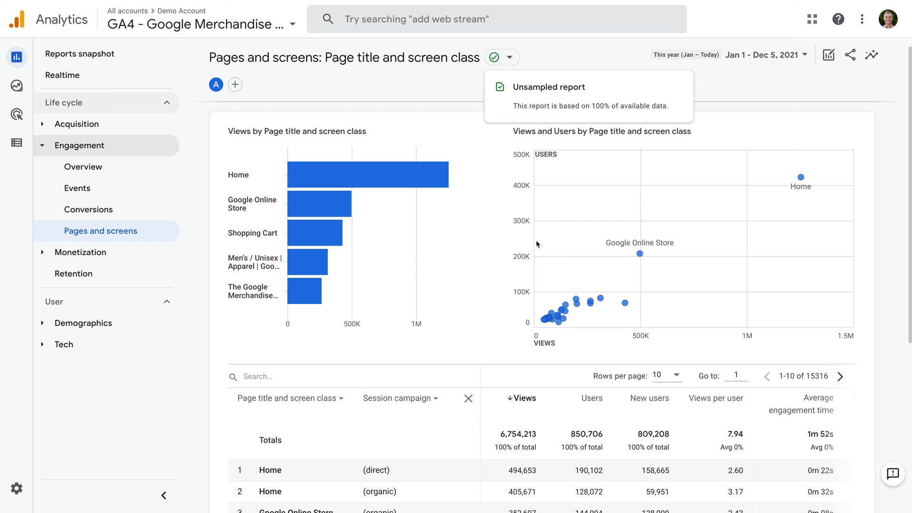
scroll(546, 404, "down", 1)
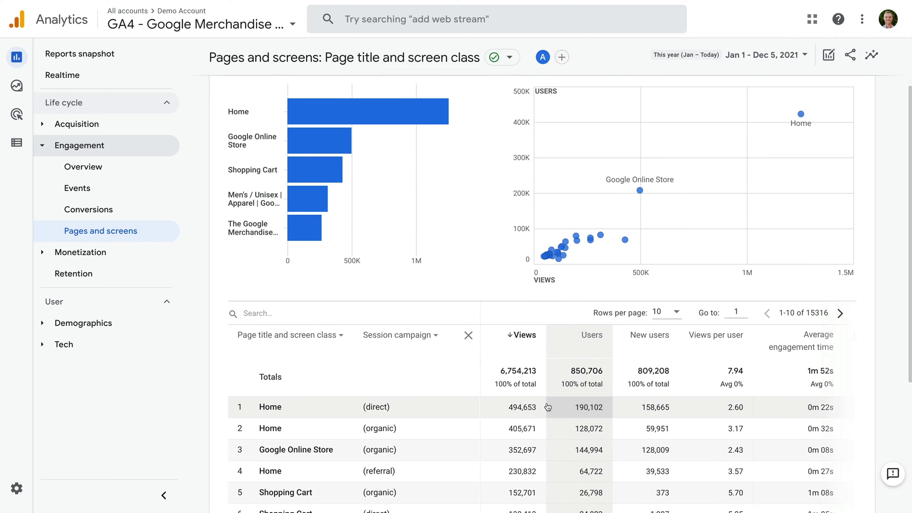
scroll(547, 406, "down", 1)
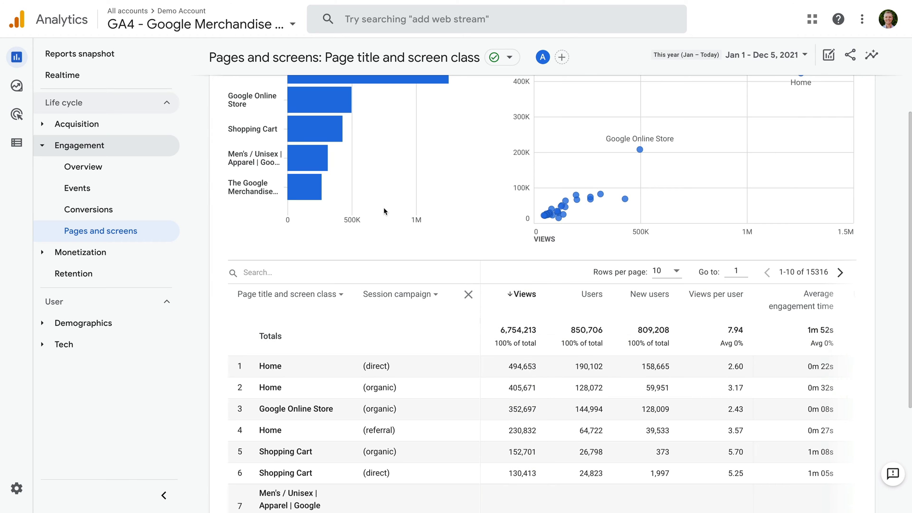
- Switch to the 1 Master View of UA - Google Merchandise Store
mouse_move(318, 100)
left_click(224, 24)
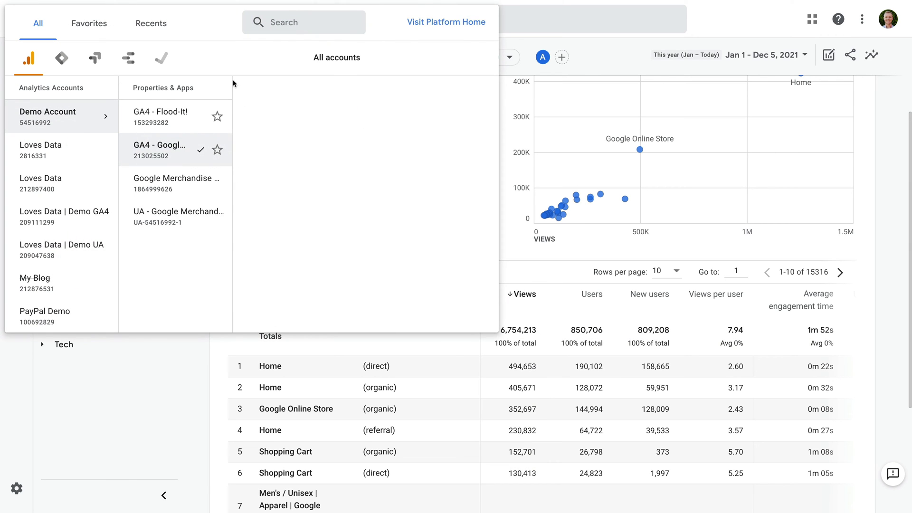
left_click(258, 220)
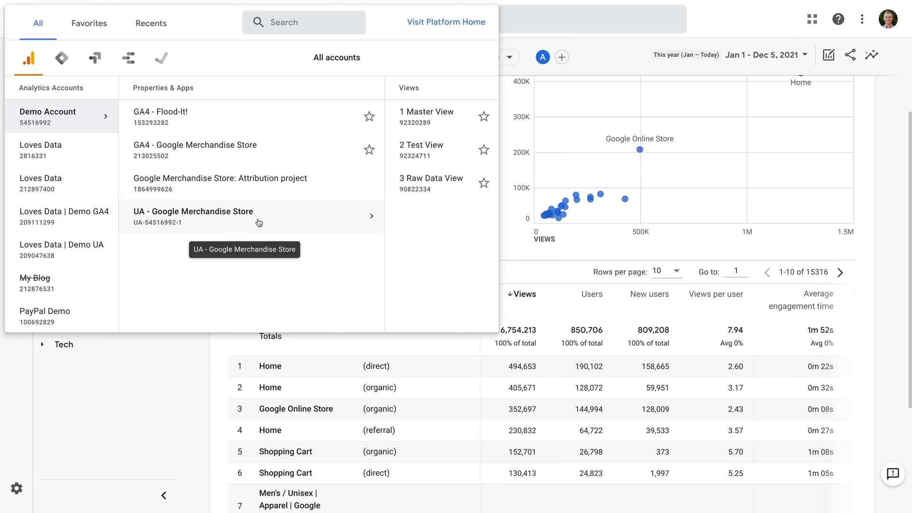
left_click(407, 117)
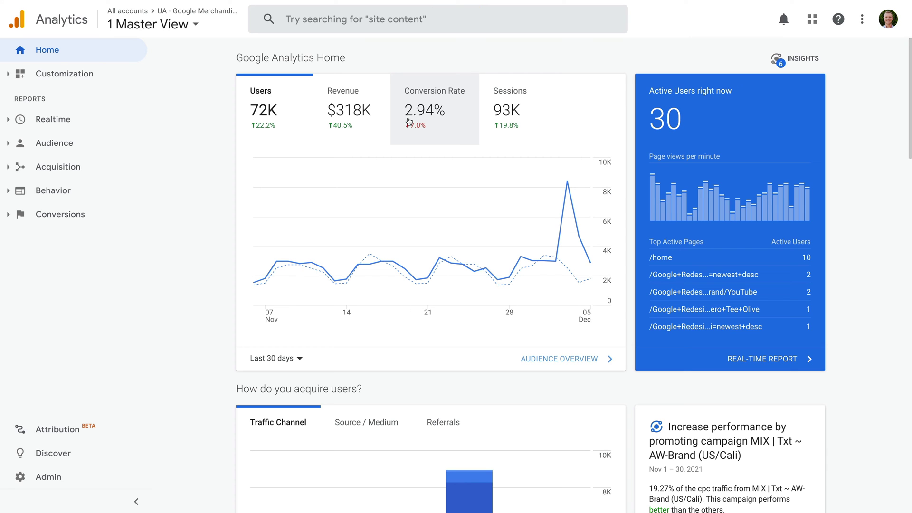
- Open the Behavior > Site Content > All Pages report
left_click(122, 191)
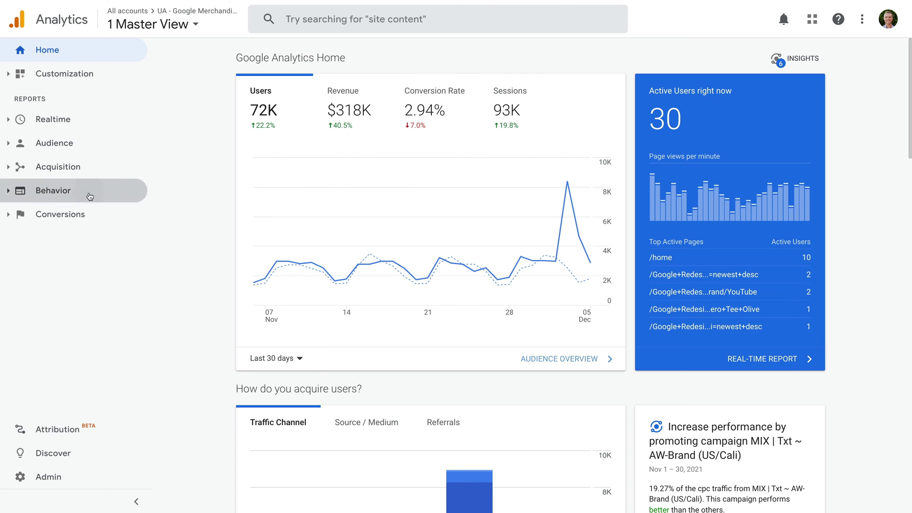
left_click(97, 250)
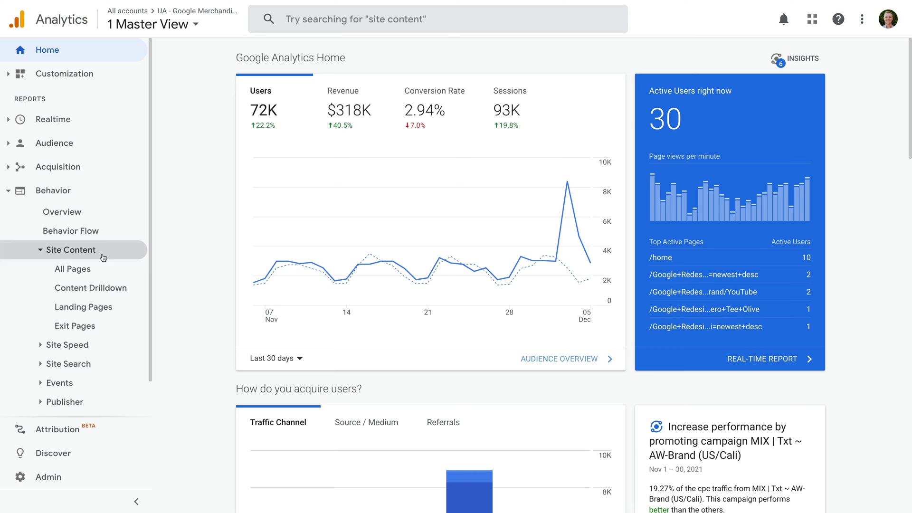
left_click(117, 275)
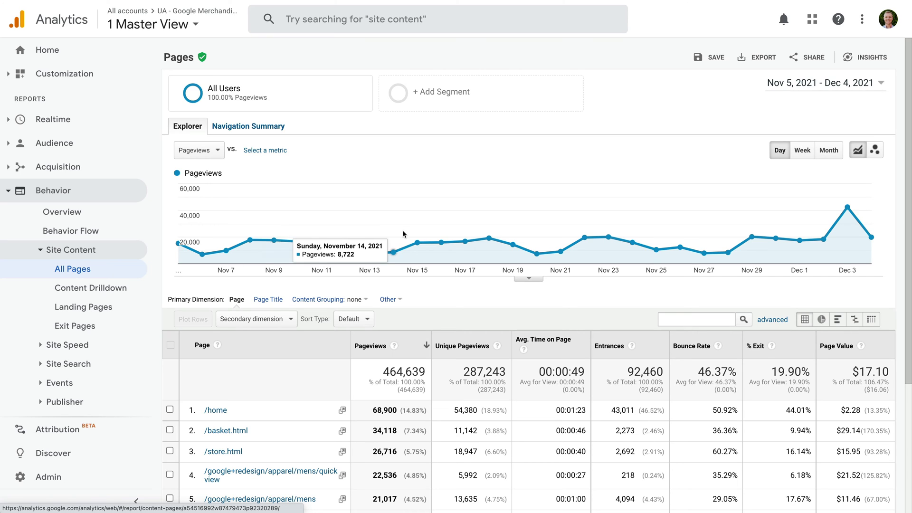
- Set the All Pages date range to Jan 1 – Dec 5, 2021
left_click(812, 88)
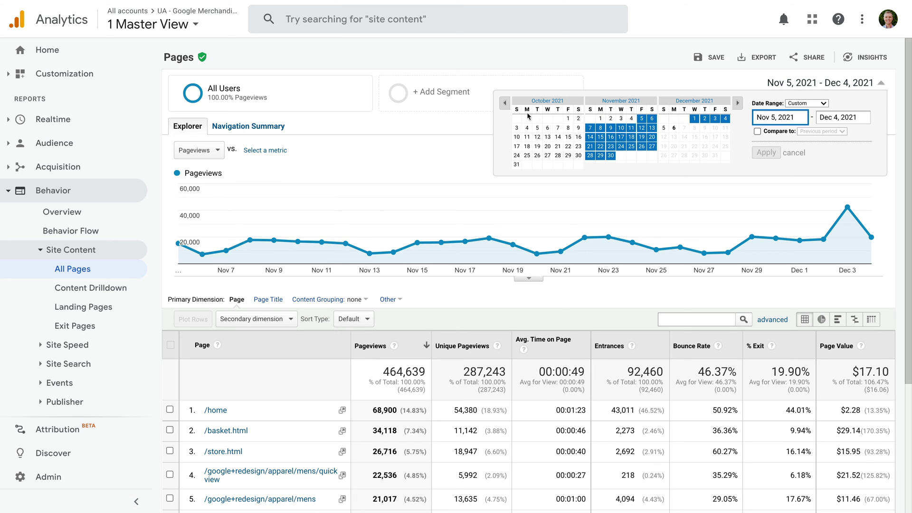
left_click(505, 104)
left_click(504, 105)
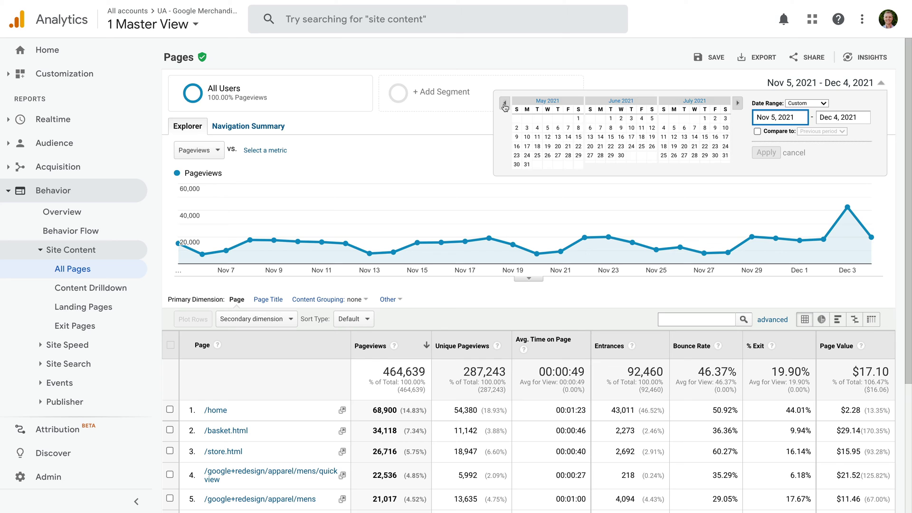
left_click(504, 104)
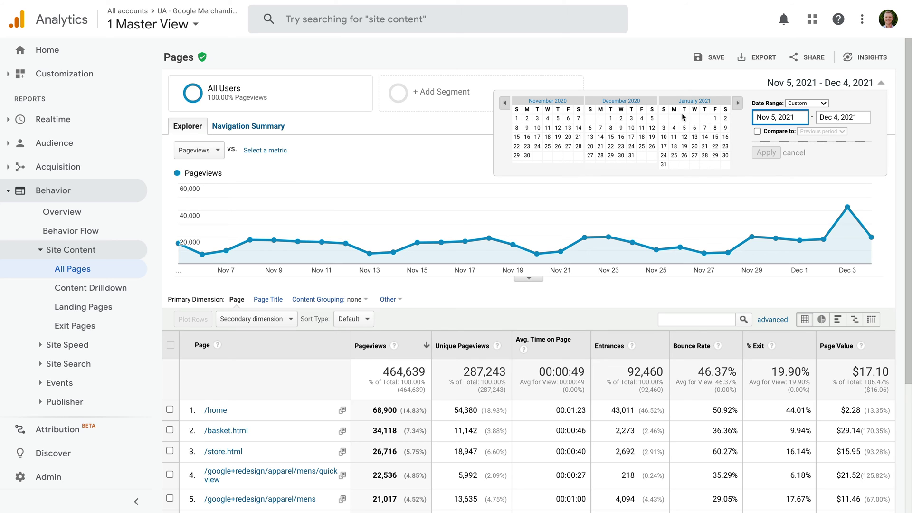
left_click(714, 118)
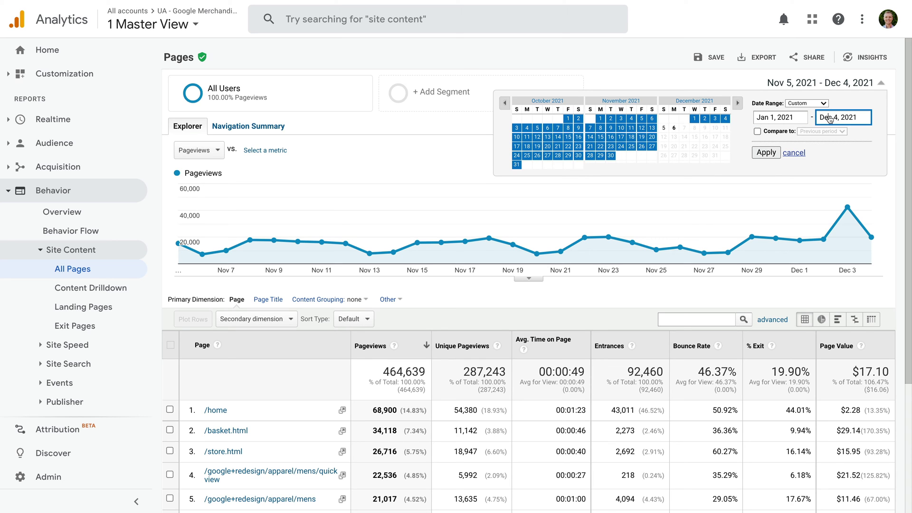
left_click(664, 129)
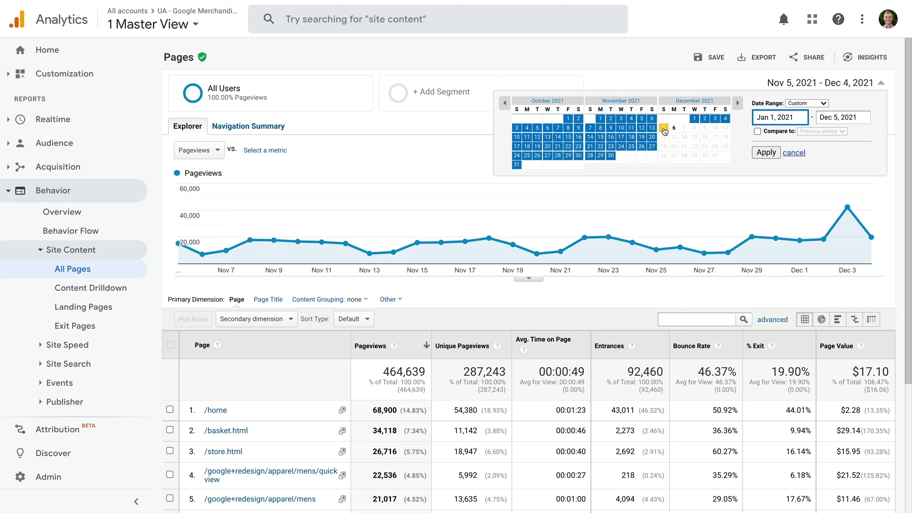
left_click(770, 153)
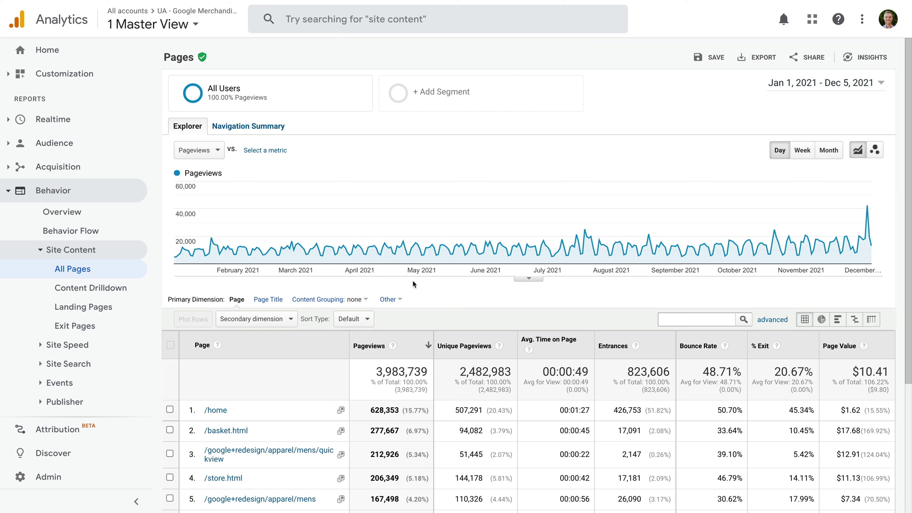
- Search 'camp' and add Campaign as the All Pages secondary dimension
scroll(361, 278, "down", 2)
left_click(287, 271)
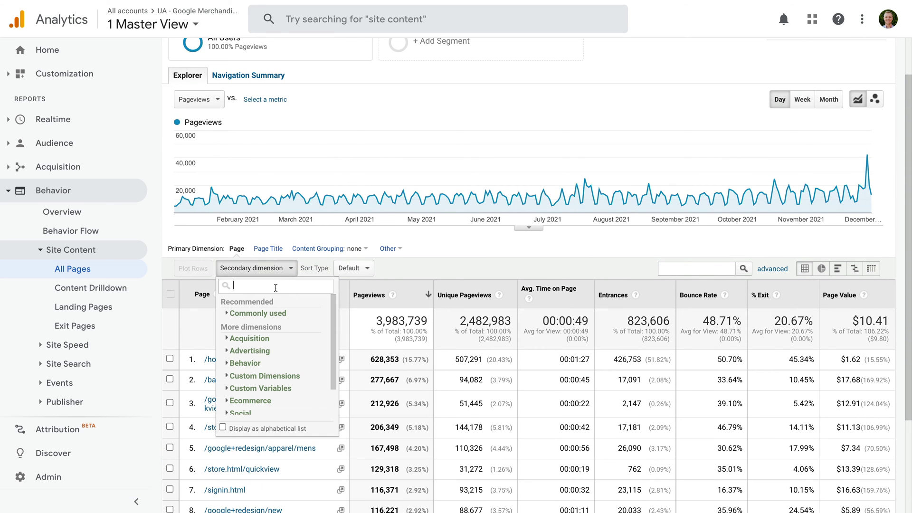
type("ca")
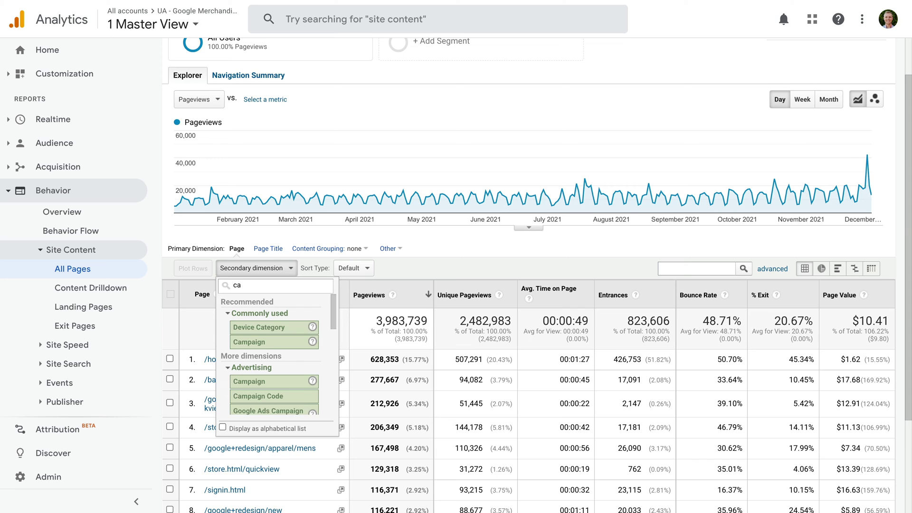
type("mp")
left_click(291, 330)
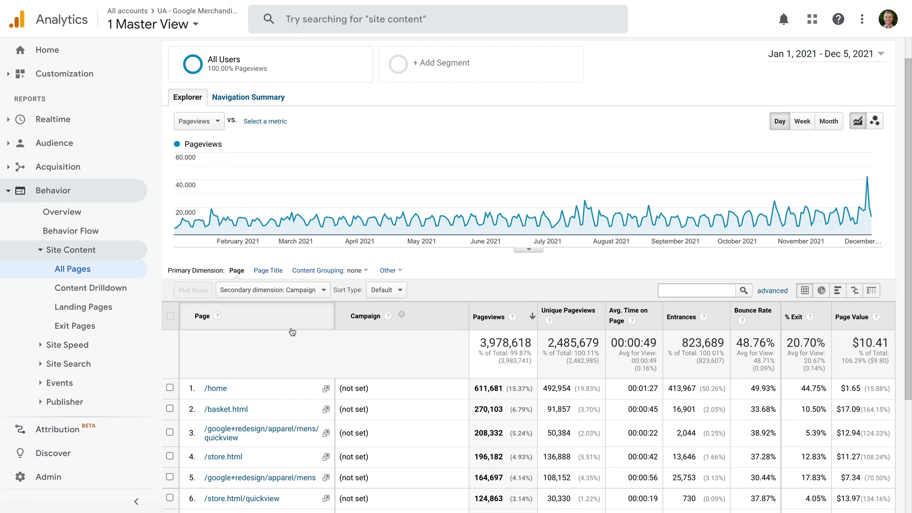
- Expand the sidebar's Customization section listing Dashboards, Custom Reports, Saved Reports and Custom Alerts
scroll(290, 214, "up", 1)
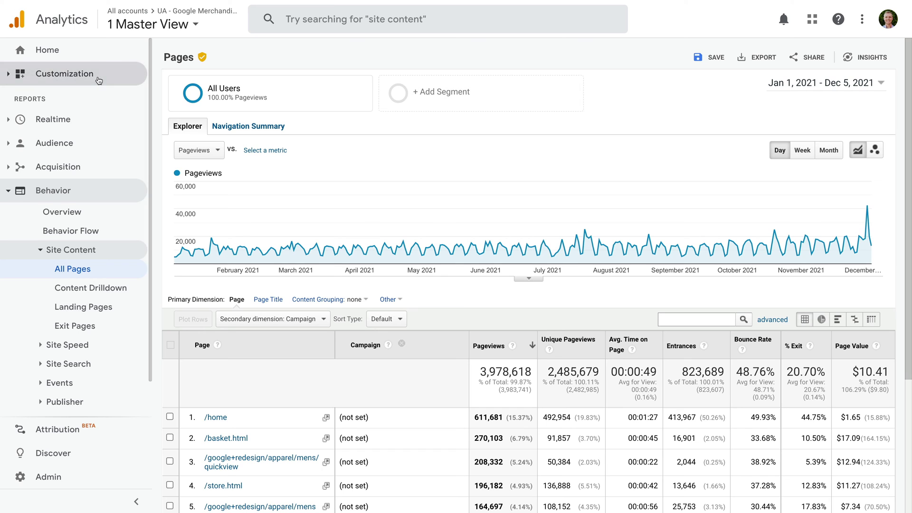
left_click(97, 78)
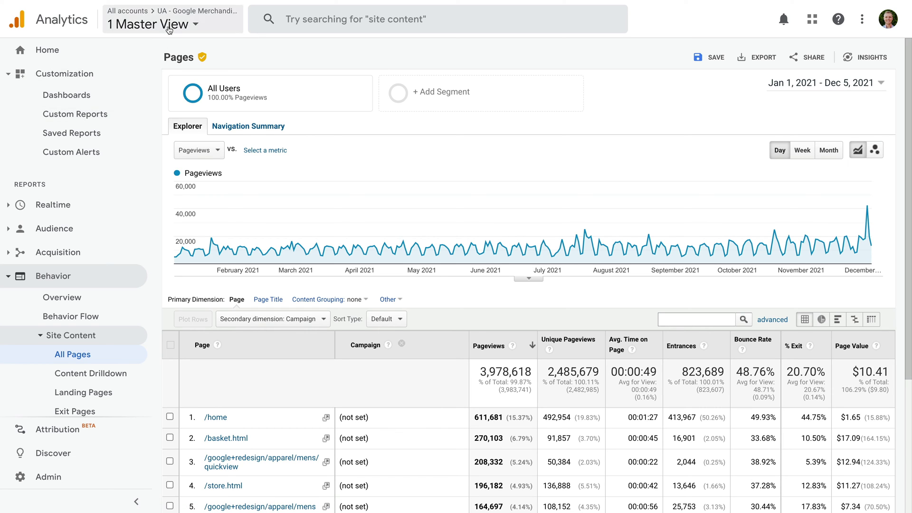
- Switch to the GA4 - Google Merchandise Store property and go to its Explore list
left_click(164, 23)
left_click(207, 151)
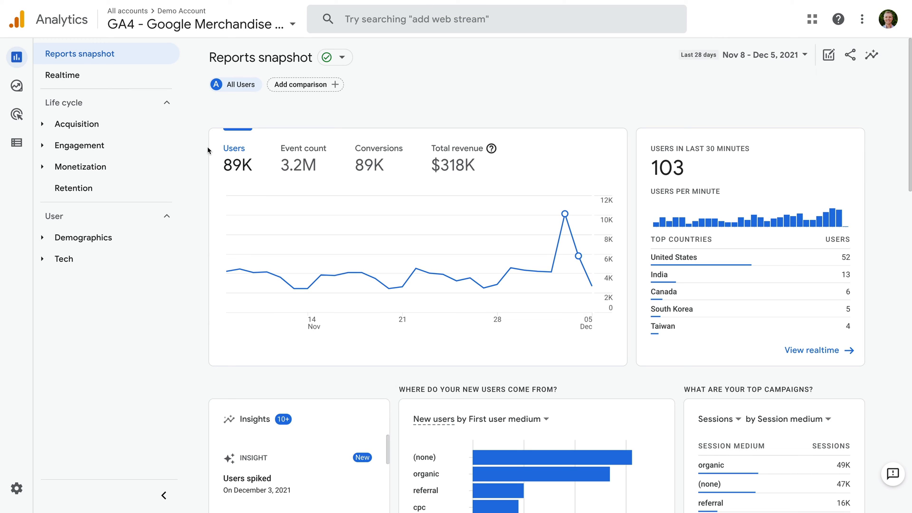
left_click(30, 88)
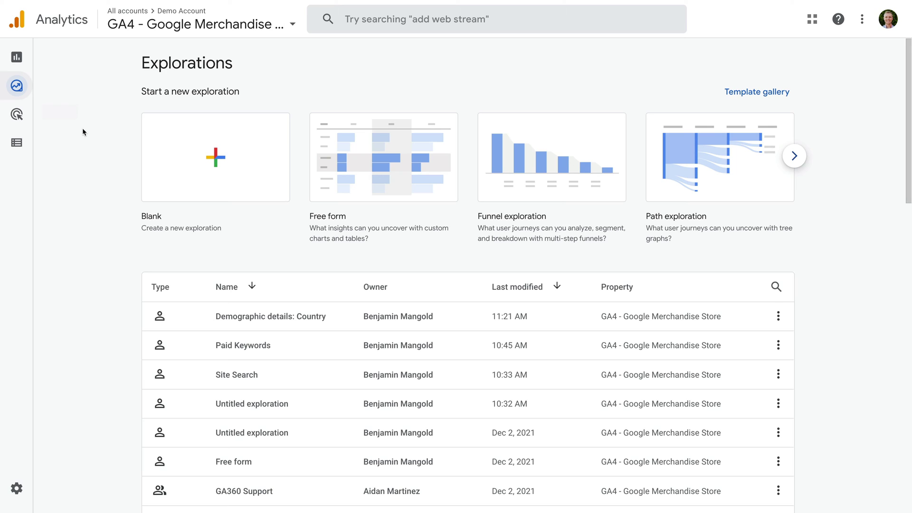
- Open the saved Paid Keywords exploration from the explorations list
left_click(283, 352)
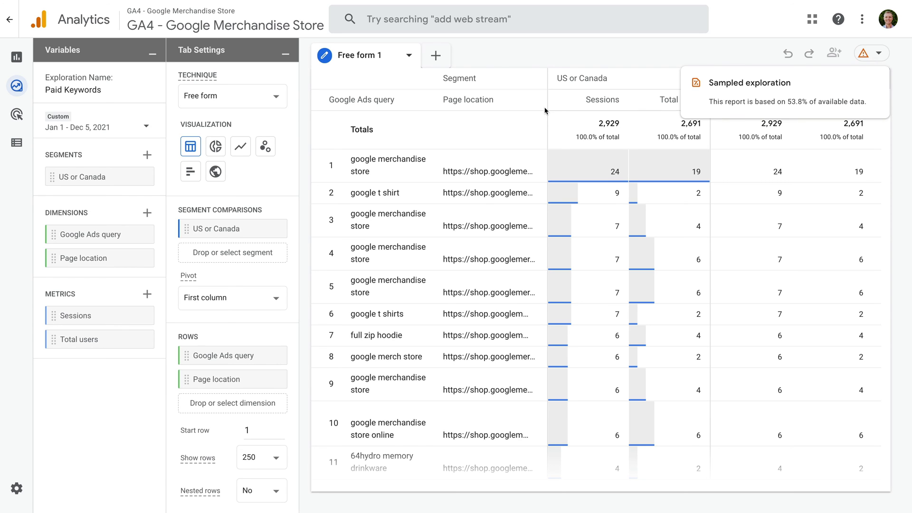
- Narrow the Paid Keywords range to Apr 1 – Dec 5, 2021 and confirm sampling rises to 74.1%
left_click(118, 129)
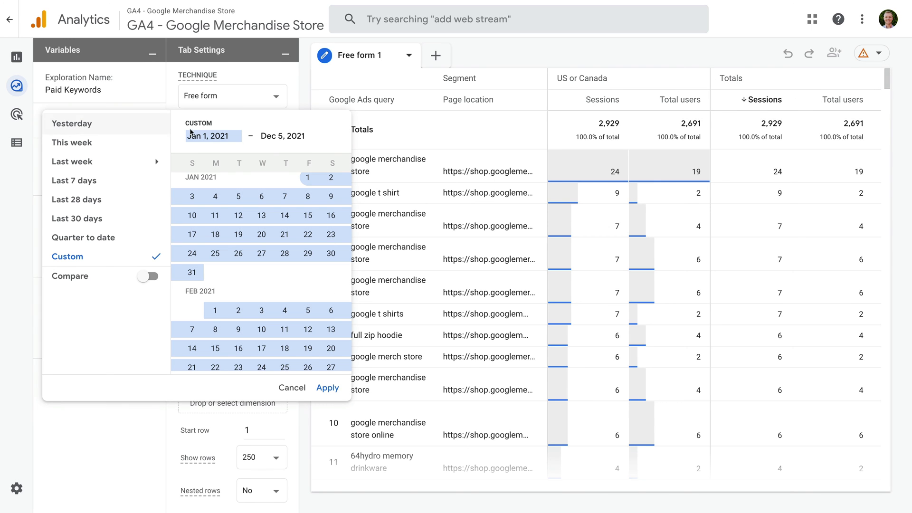
scroll(259, 221, "down", 1)
scroll(259, 221, "down", 2)
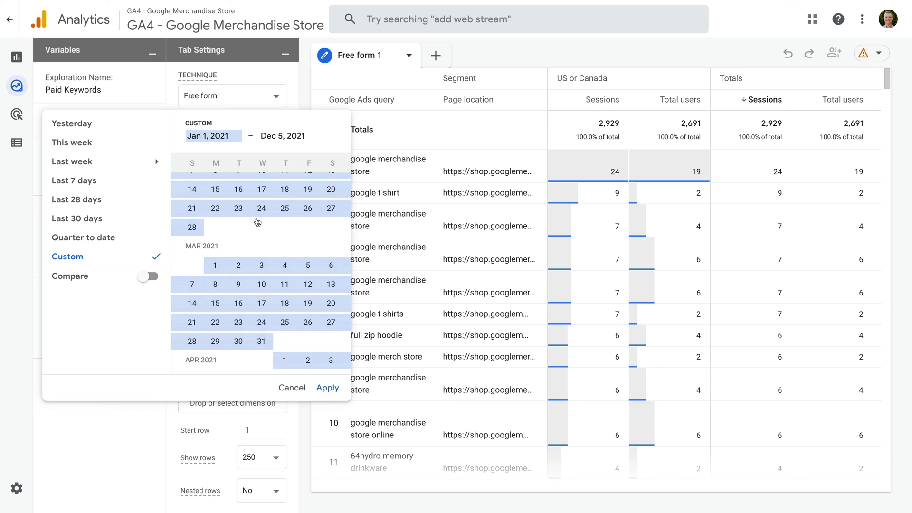
scroll(259, 223, "down", 3)
left_click(284, 219)
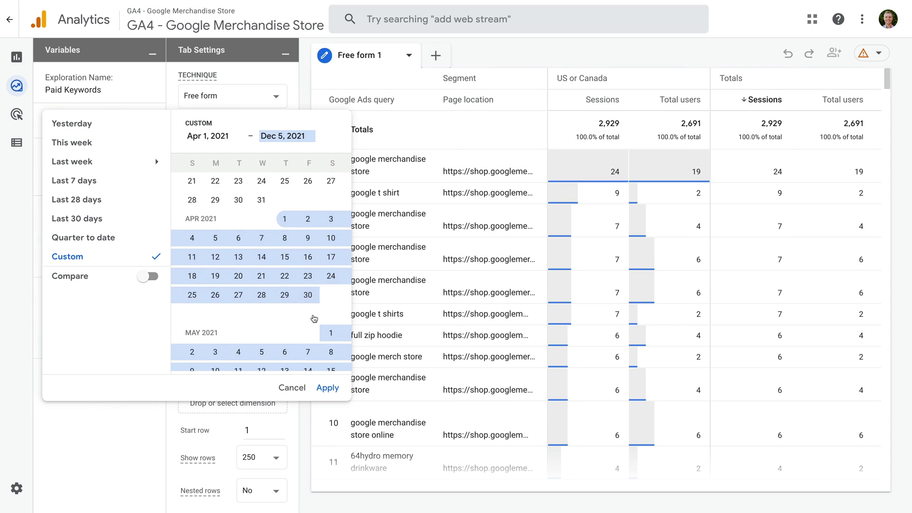
left_click(335, 389)
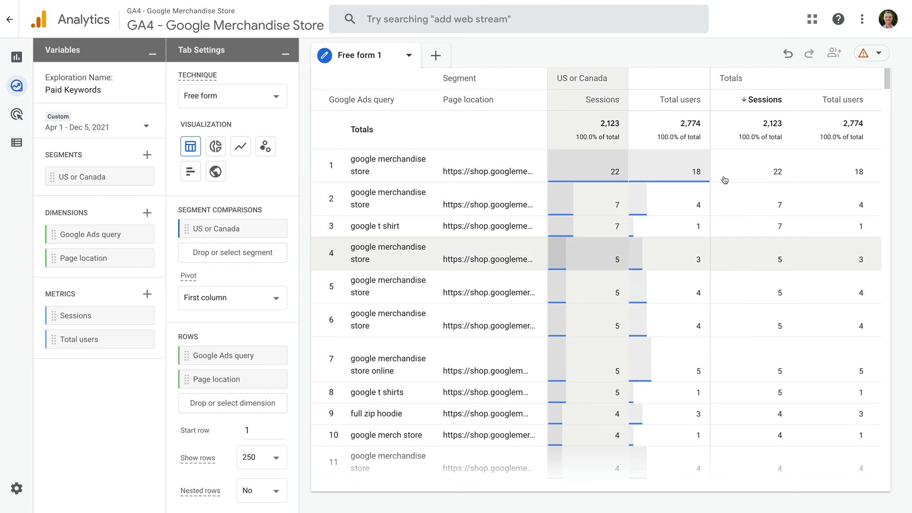
left_click(872, 59)
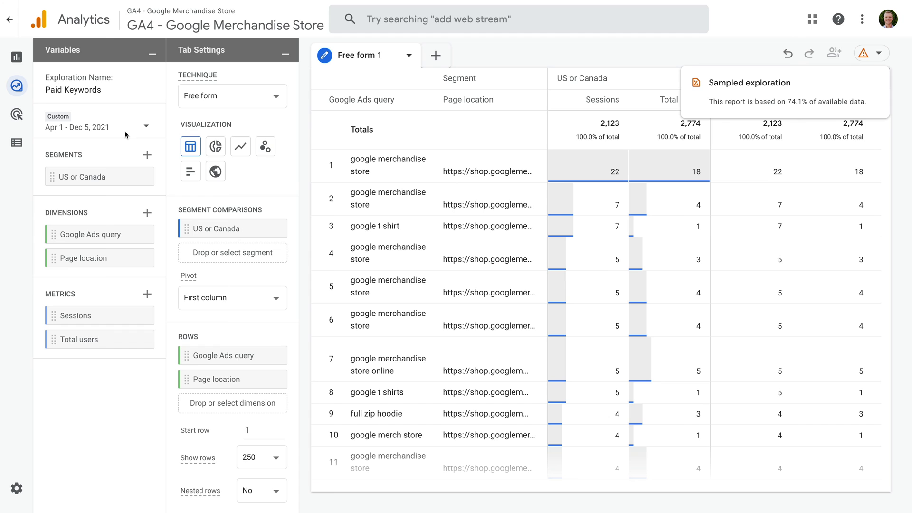
- Change the Paid Keywords date range to Jul 1 – Dec 5, 2021 and confirm it's unsampled
left_click(108, 131)
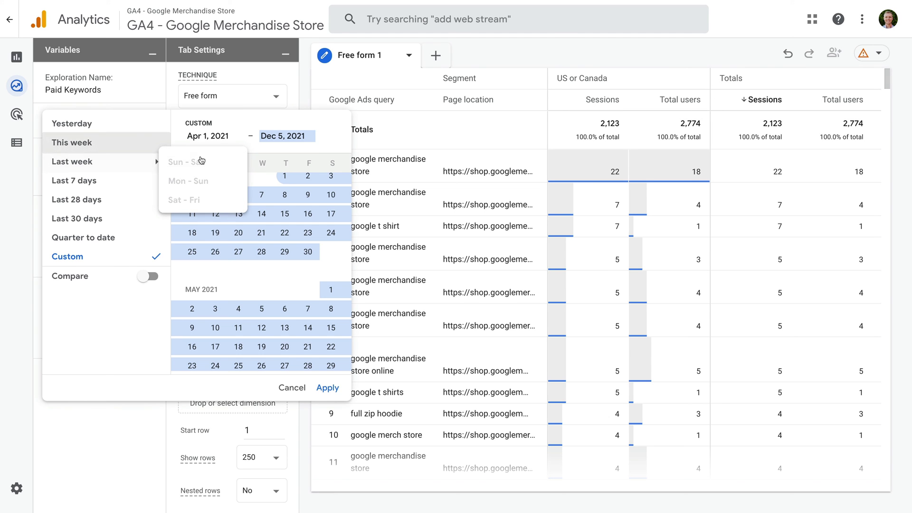
scroll(281, 232, "down", 2)
scroll(281, 232, "down", 2)
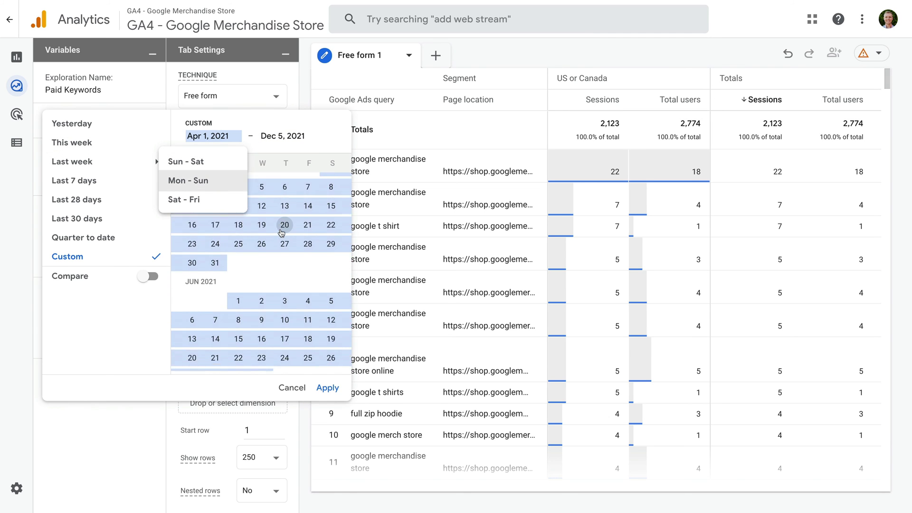
scroll(281, 232, "down", 2)
scroll(281, 233, "down", 1)
left_click(284, 256)
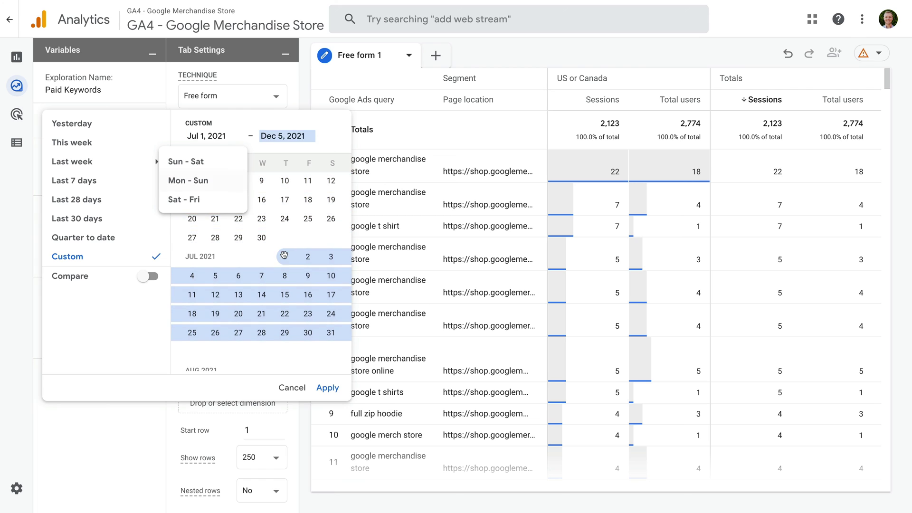
left_click(328, 387)
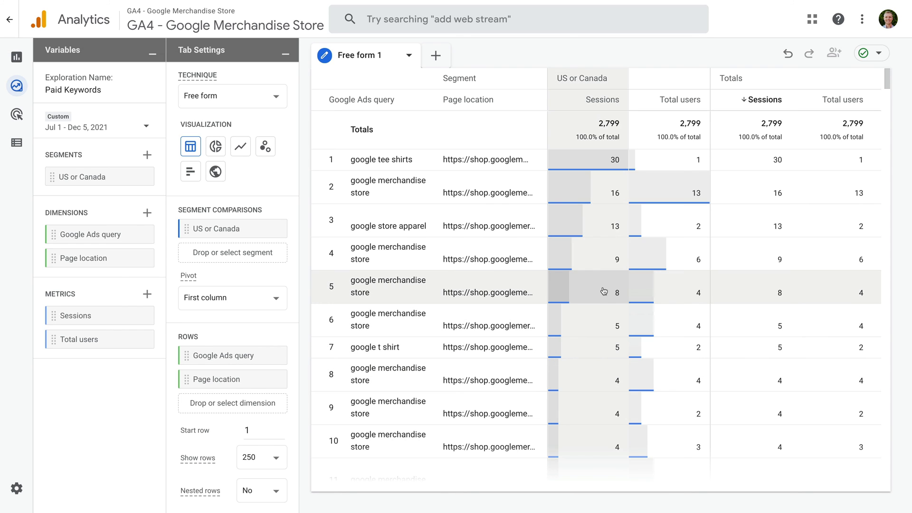
left_click(872, 57)
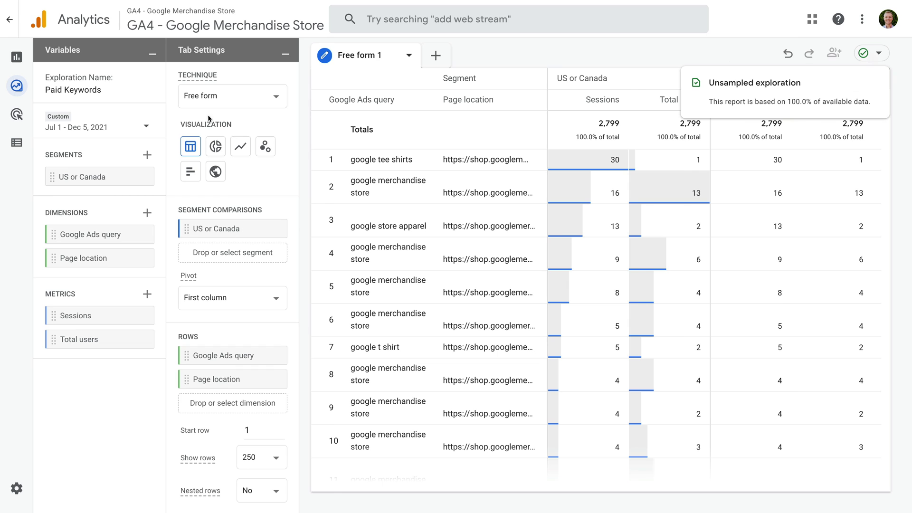
- Go to Reports and open Demographics overview under the Demographics section
left_click(16, 58)
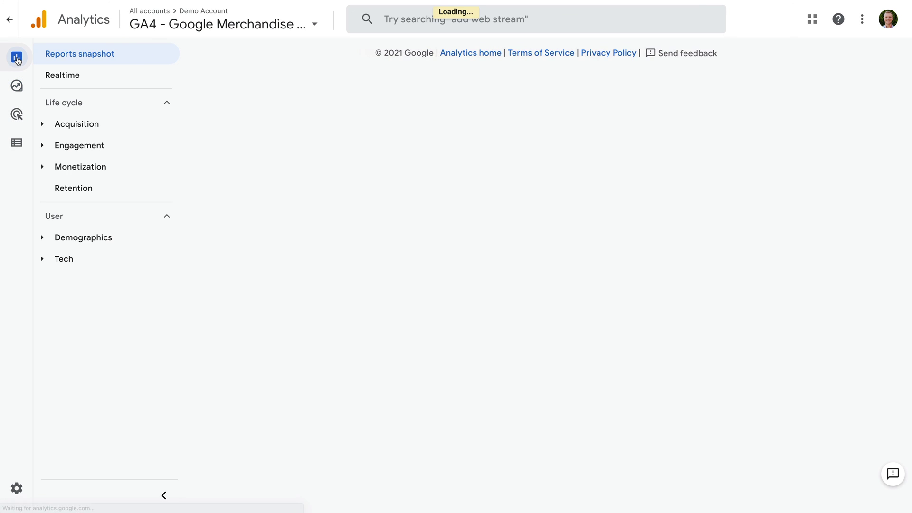
left_click(137, 240)
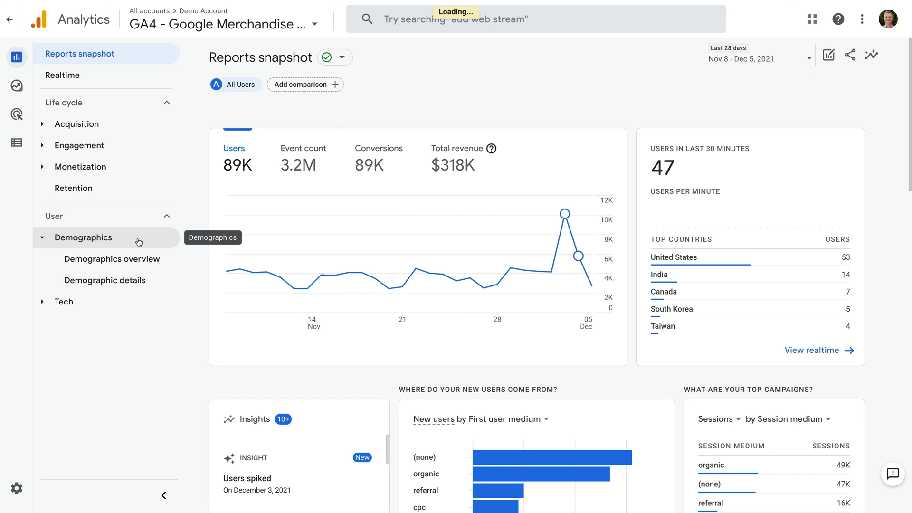
left_click(166, 266)
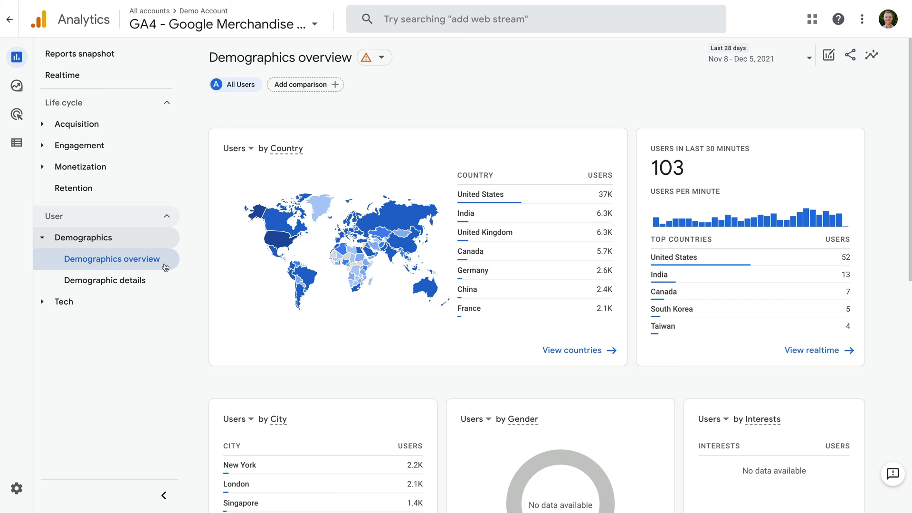
- Show the Demographics overview notice: unsampled at 100% of data, thresholding applied
left_click(380, 62)
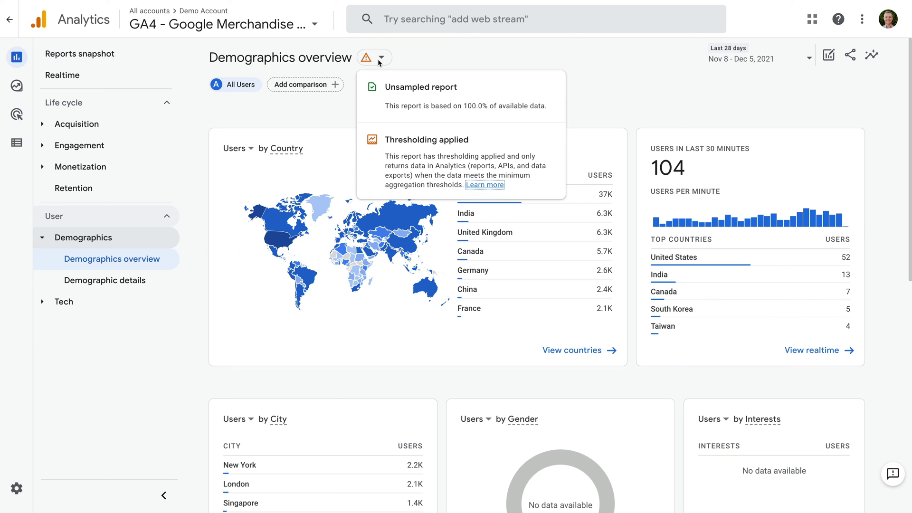